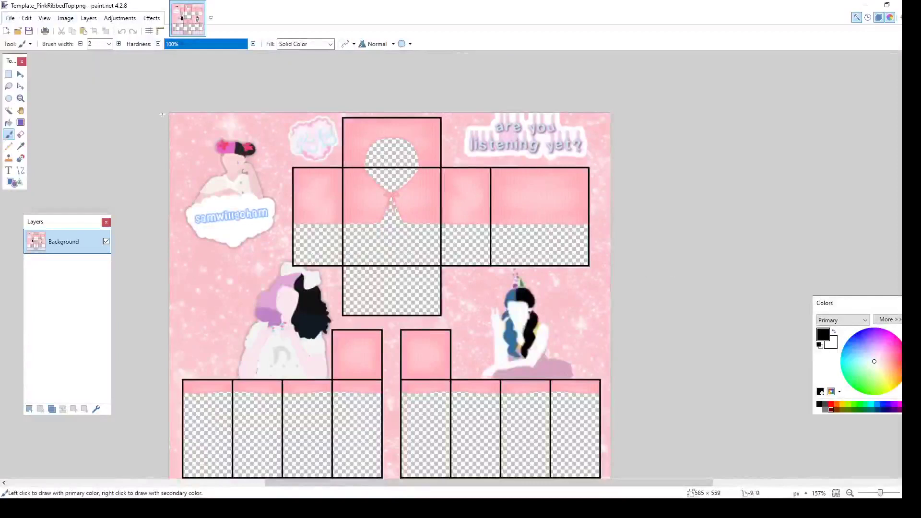
- Reopen Template.pdn from recent files and select and copy its whole image
left_click(14, 20)
mouse_move(41, 55)
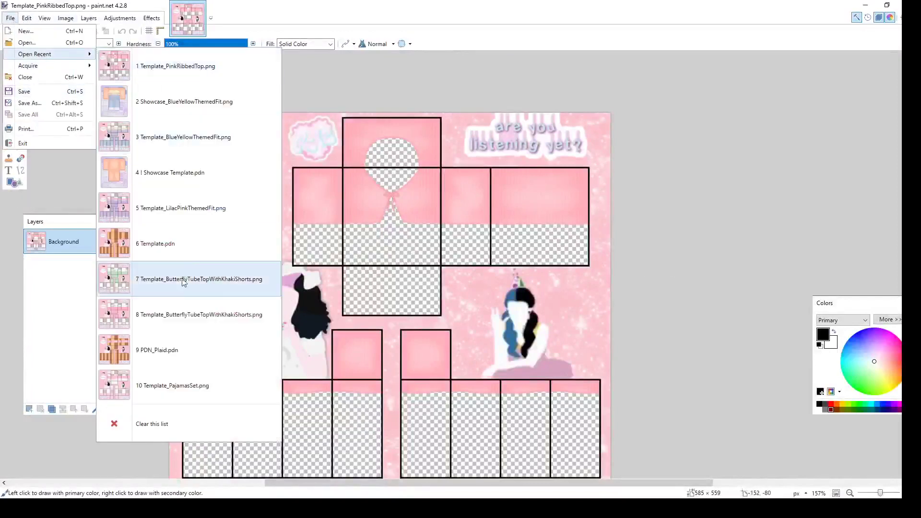
left_click(182, 245)
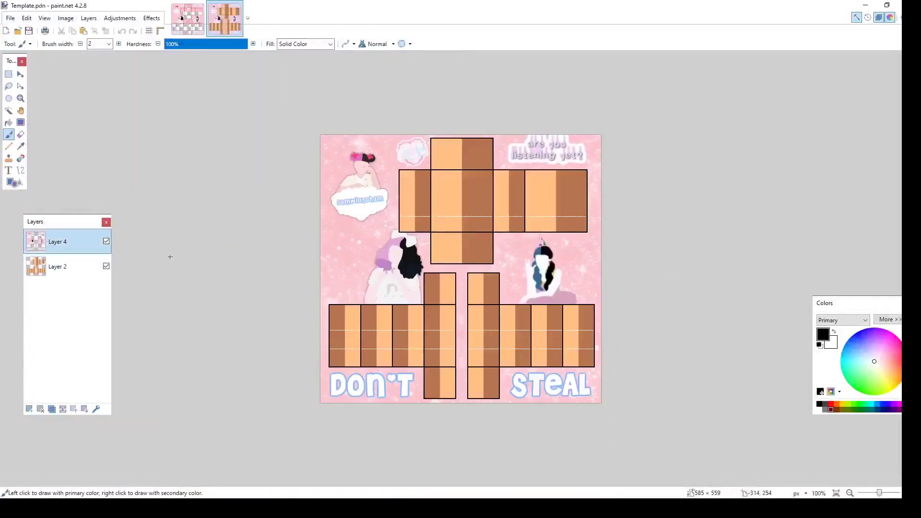
key("ctrl+a")
- Paste the copied artwork into a new Layer 2 on the shirt template, then select Background
left_click(195, 33)
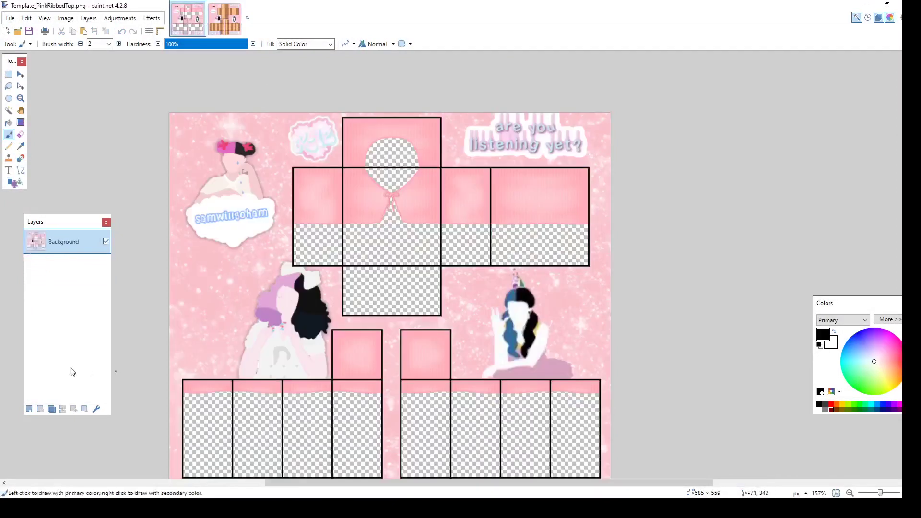
left_click(29, 409)
key("ctrl+v")
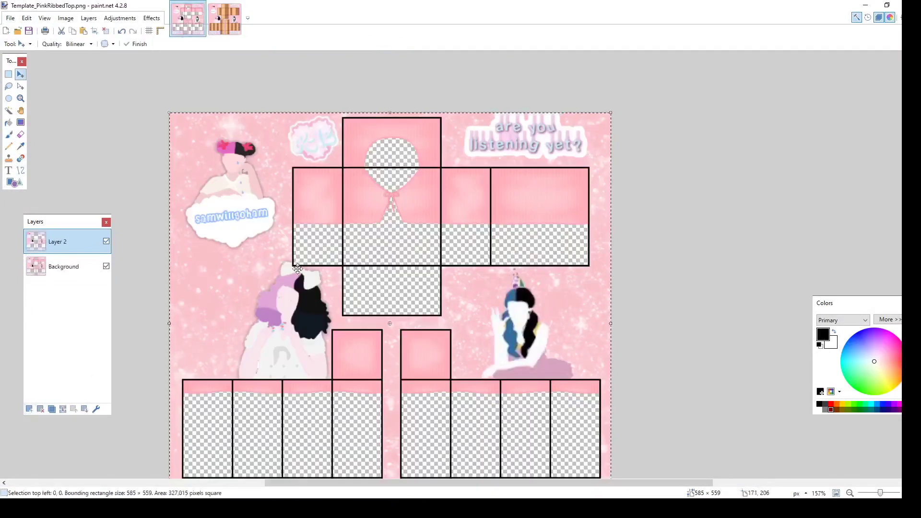
left_click(88, 276)
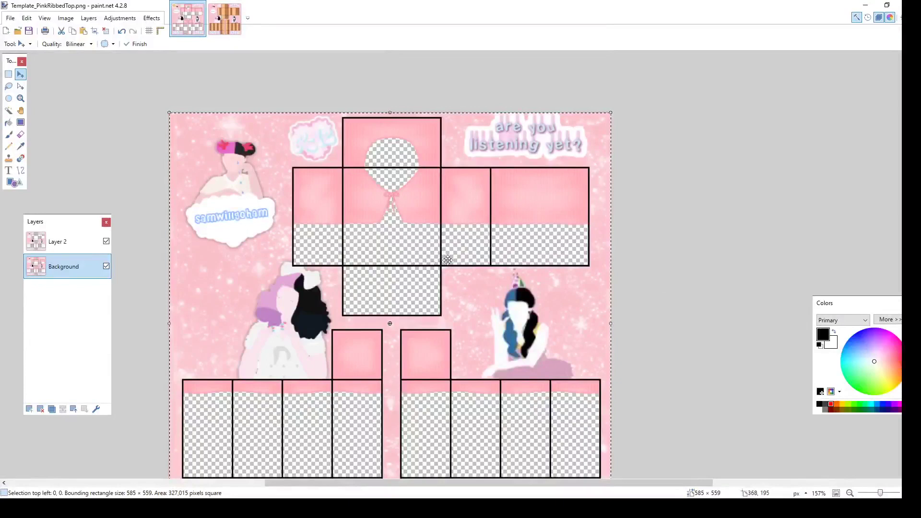
- Apply Hue / Saturation with Hue -133, Saturation 153, Lightness 0 to the Background layer
left_click(129, 20)
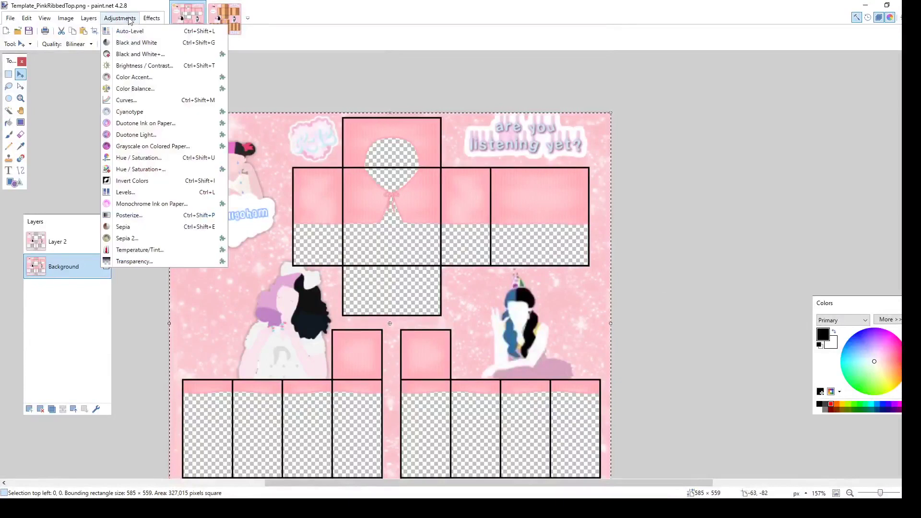
left_click(181, 158)
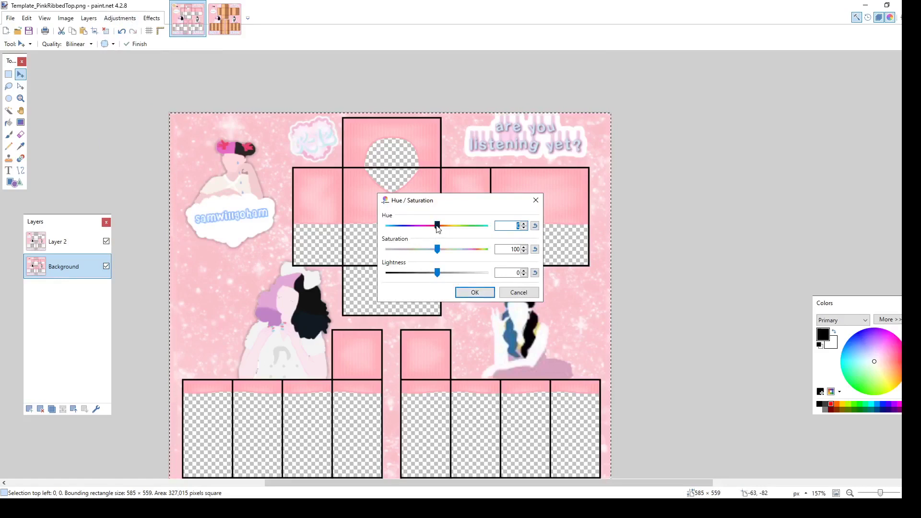
left_click_drag(437, 227, 400, 232)
left_click_drag(439, 201, 544, 236)
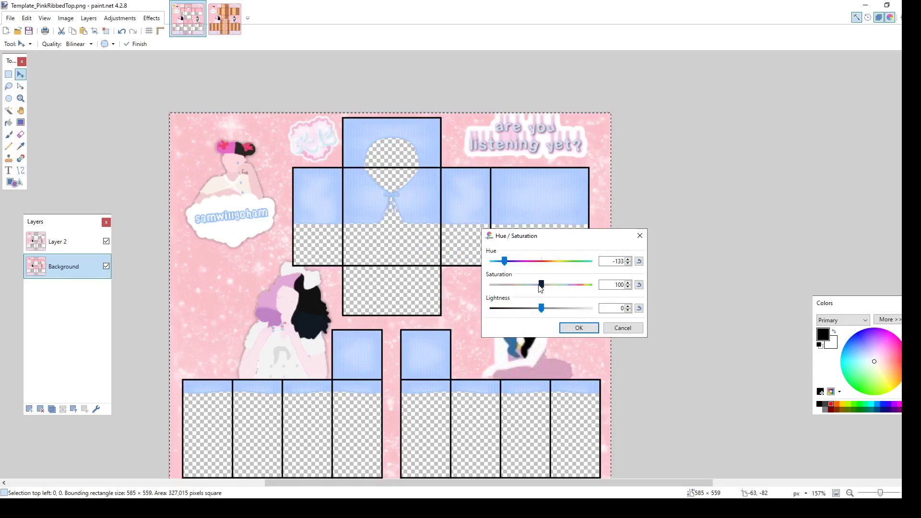
left_click_drag(541, 284, 567, 294)
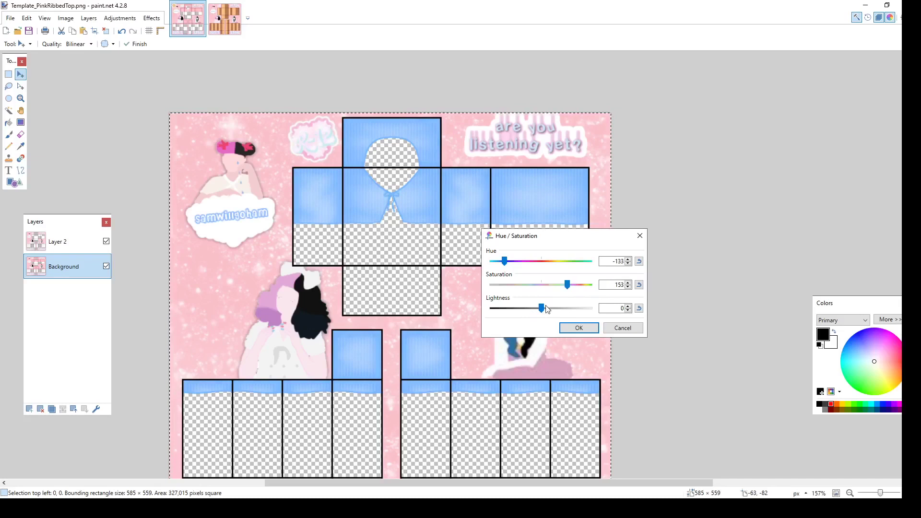
mouse_move(539, 310)
left_mouse_down()
mouse_move(559, 308)
mouse_move(510, 312)
mouse_move(542, 308)
left_mouse_up()
key("Left")
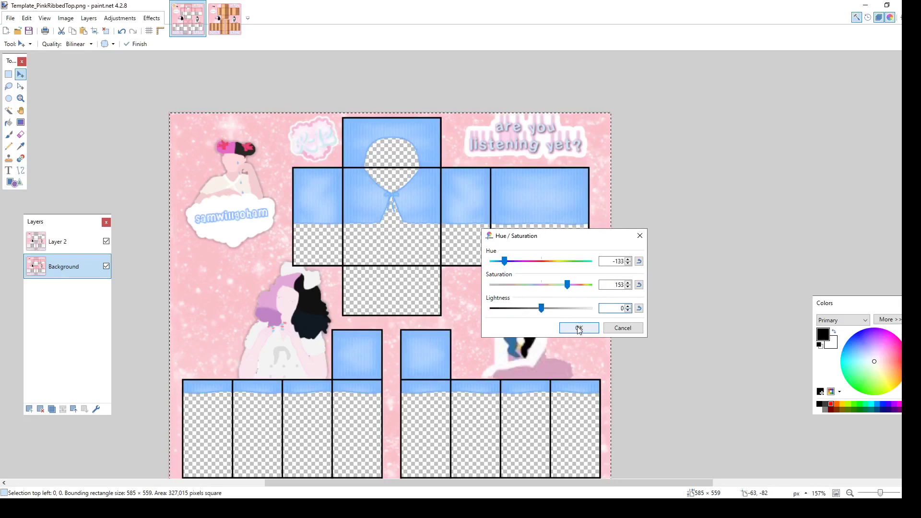
left_click(579, 328)
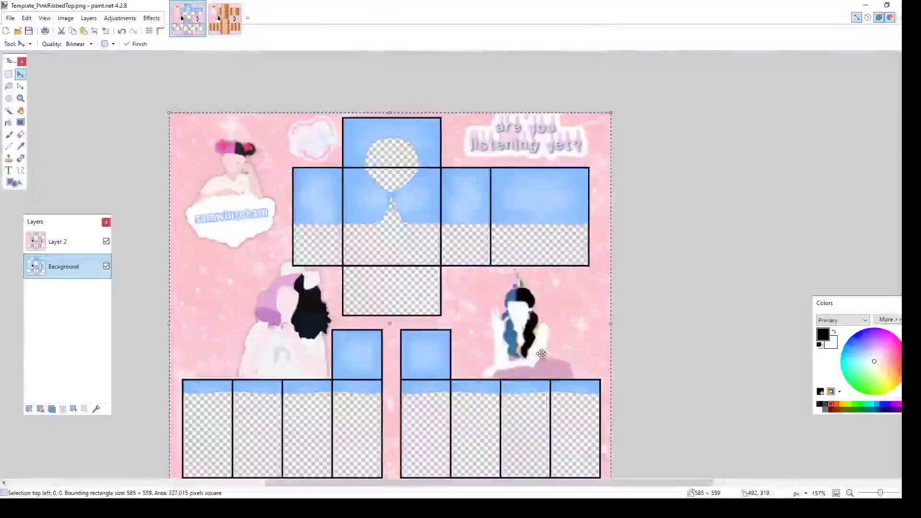
- Run Hue / Saturation again with Saturation 0, turning the blue panels grey
left_click(120, 18)
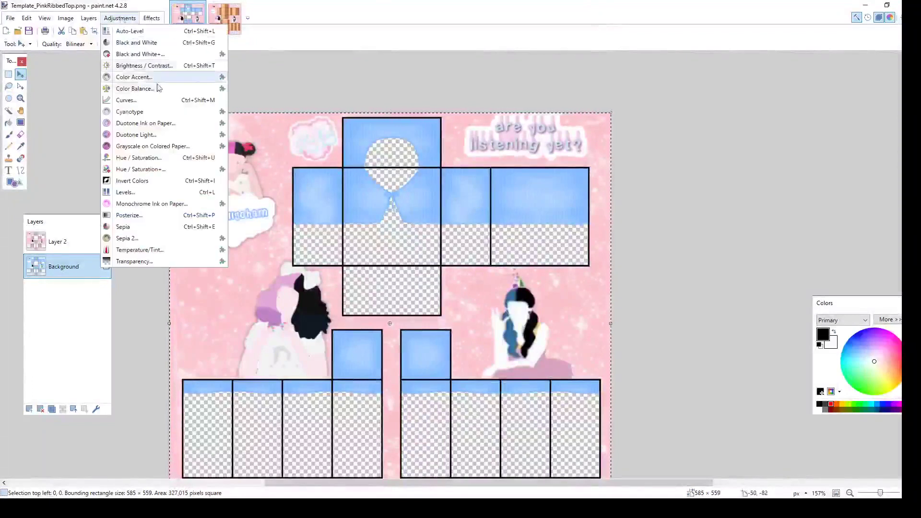
left_click(139, 158)
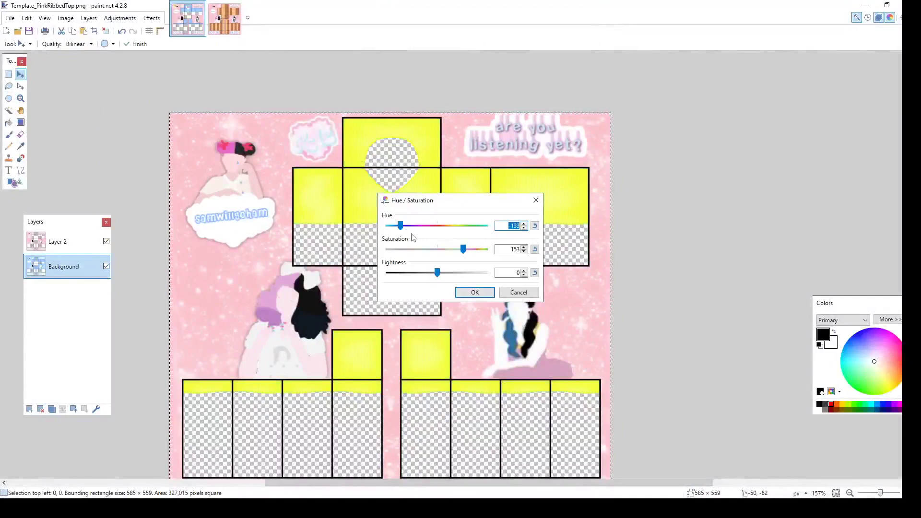
left_click_drag(463, 249, 387, 250)
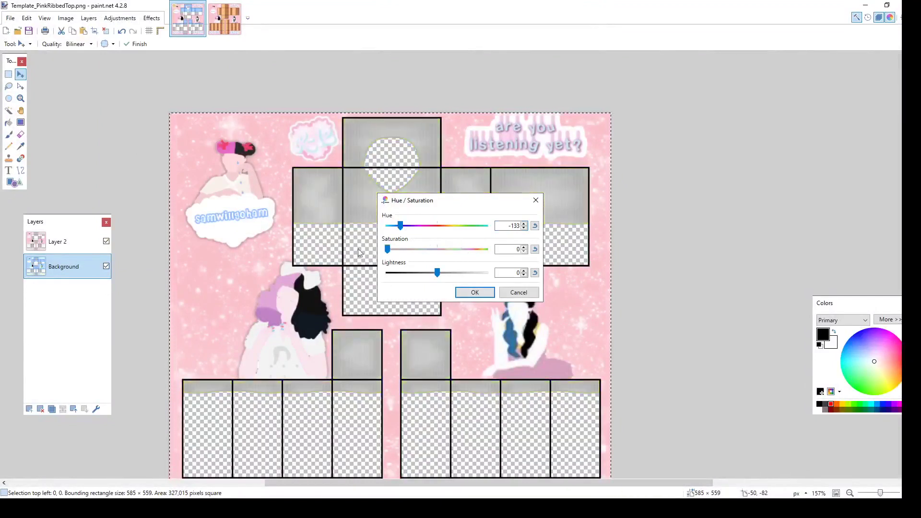
left_click(474, 293)
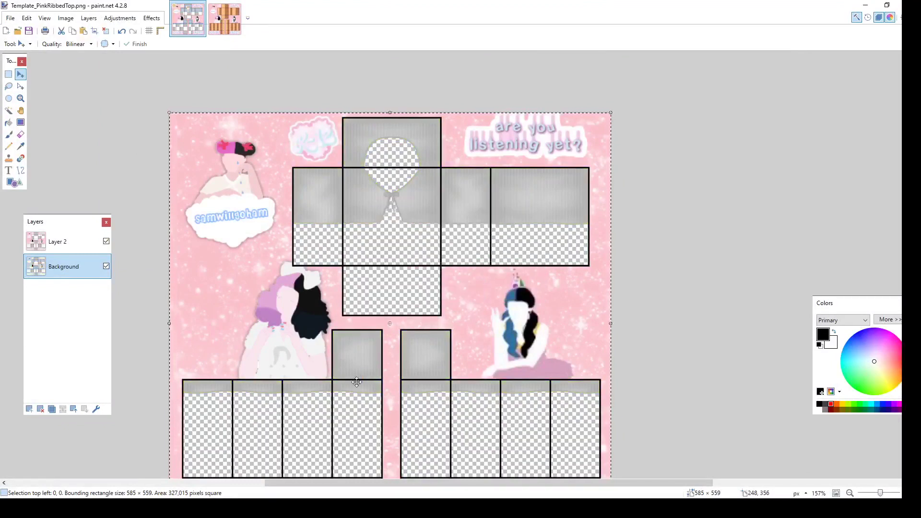
left_click(113, 19)
left_click(144, 66)
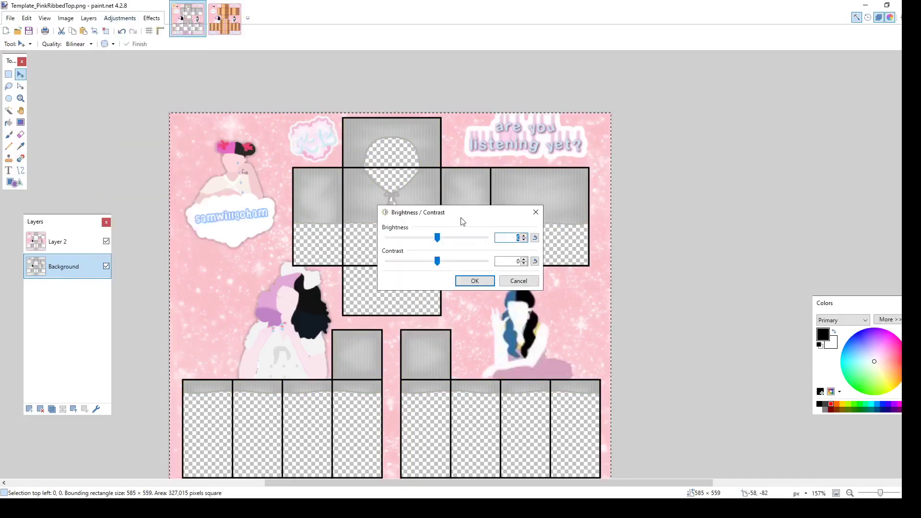
left_click_drag(461, 213, 583, 304)
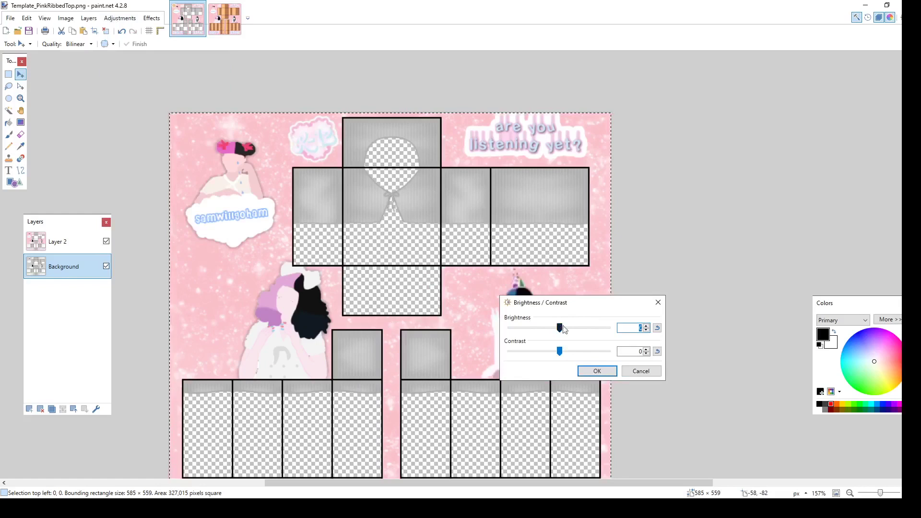
left_click_drag(560, 327, 509, 328)
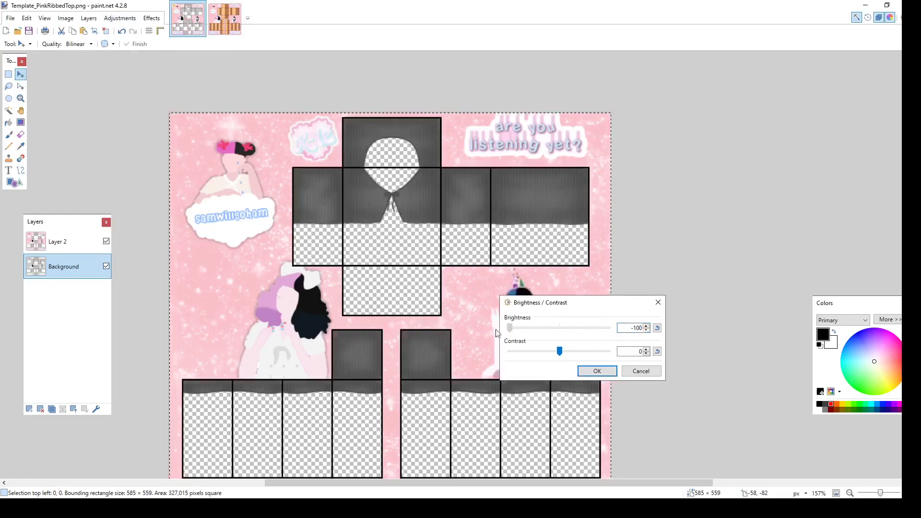
left_click_drag(559, 351, 580, 353)
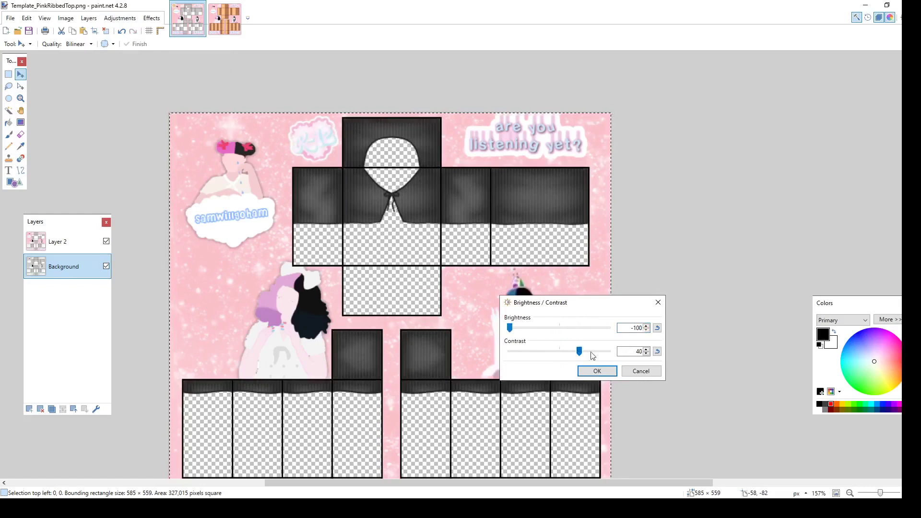
left_click(634, 373)
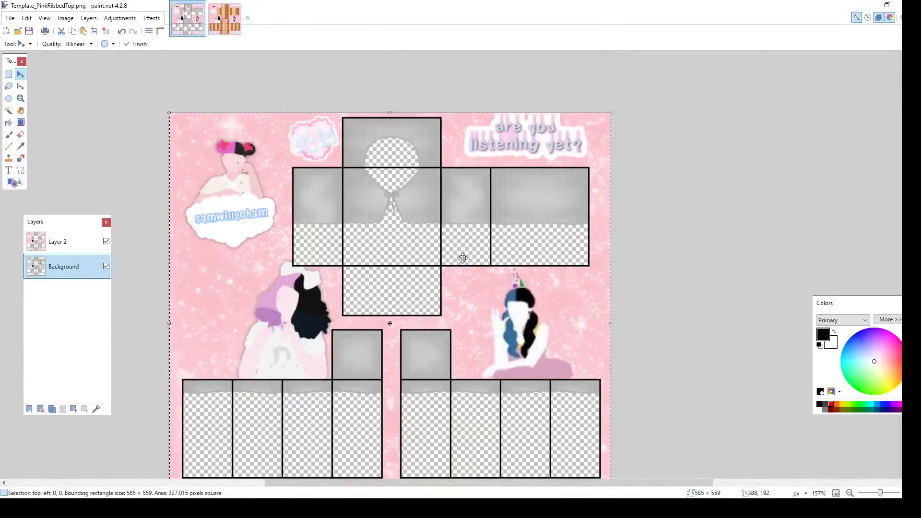
- Apply Color Balance with Cyan-Red -1, Magenta-Green 9, Yellow-Blue 24 to the grey panels
left_click(119, 18)
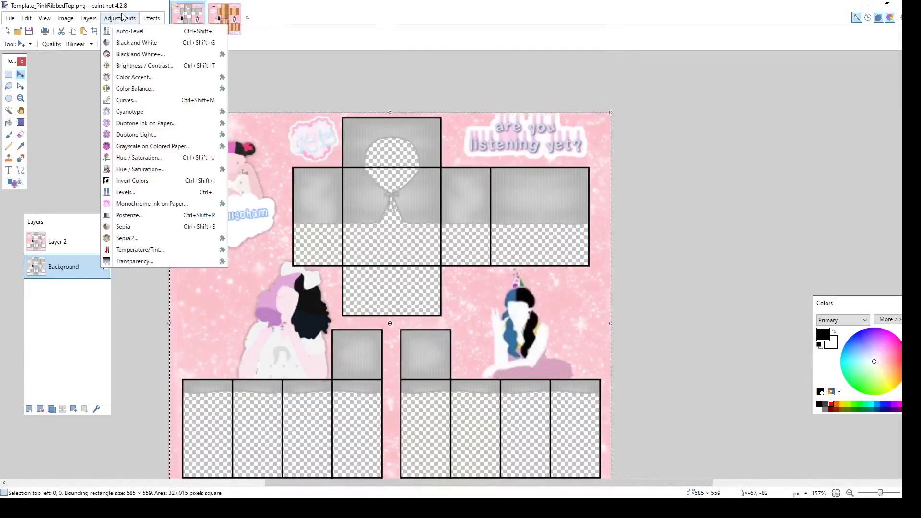
left_click(139, 90)
left_click_drag(428, 199, 560, 320)
left_click_drag(525, 296, 542, 277)
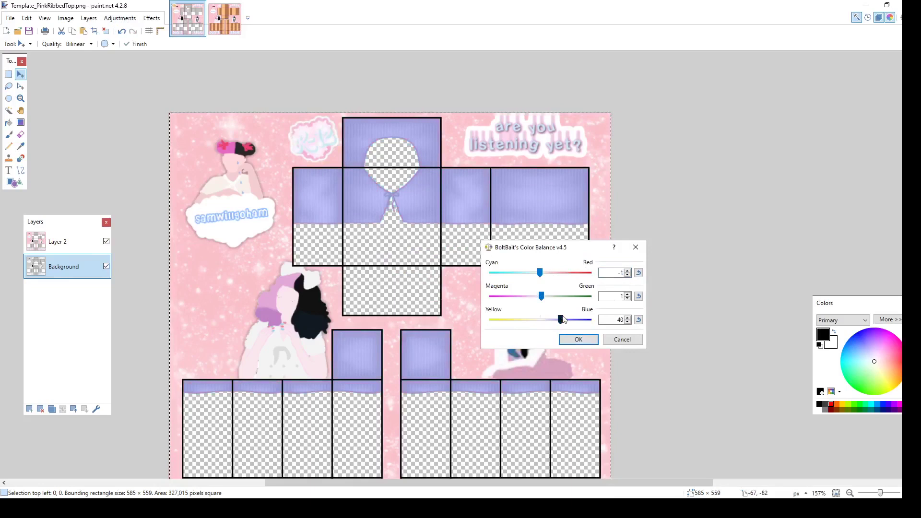
left_click_drag(563, 320, 545, 298)
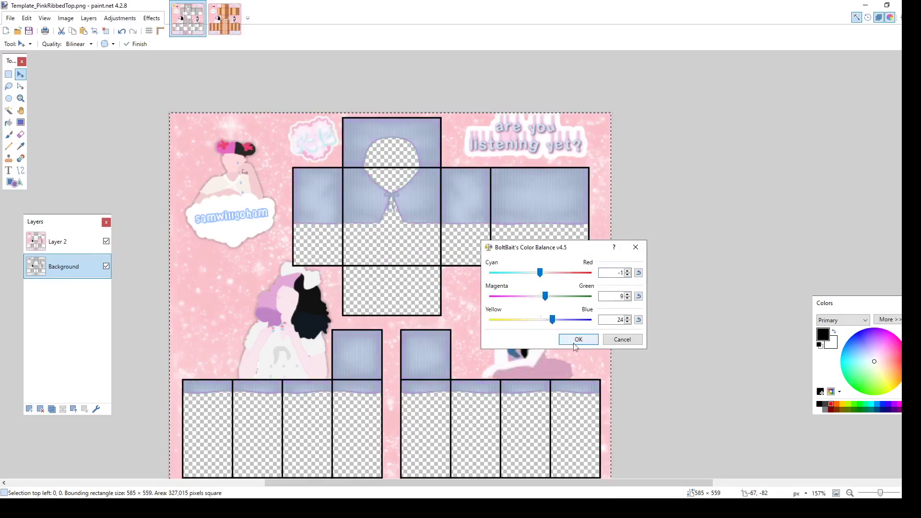
left_click(578, 339)
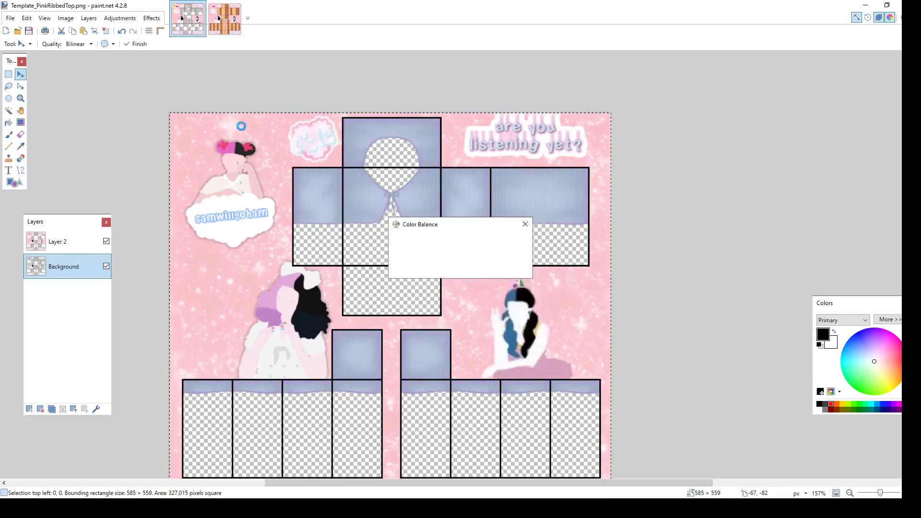
left_click(120, 18)
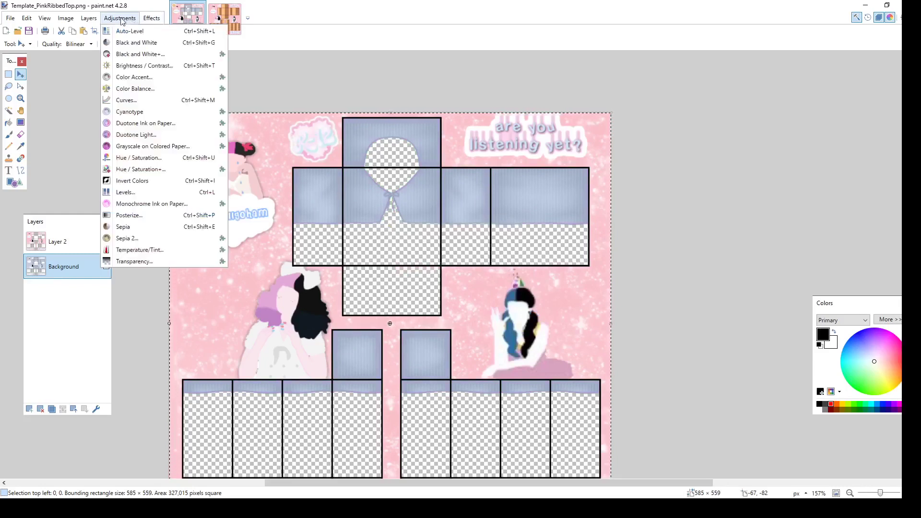
left_click(204, 160)
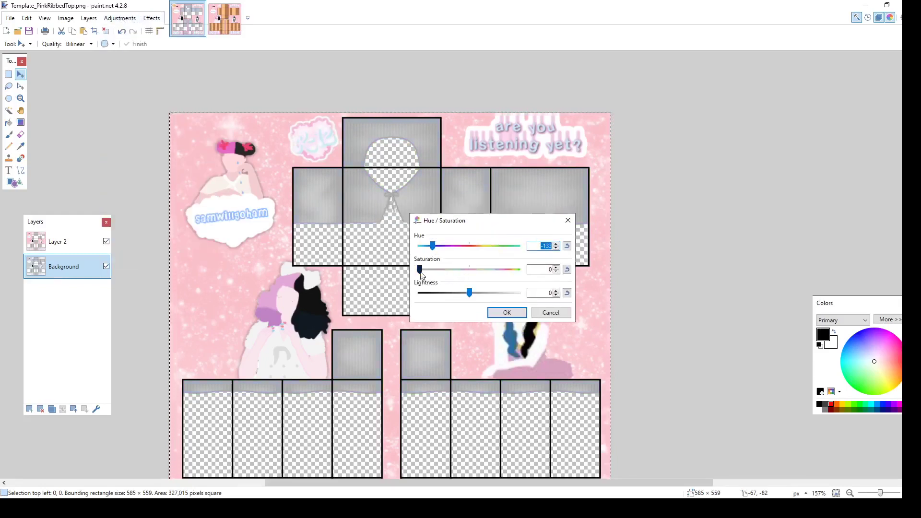
left_click_drag(420, 269, 518, 246)
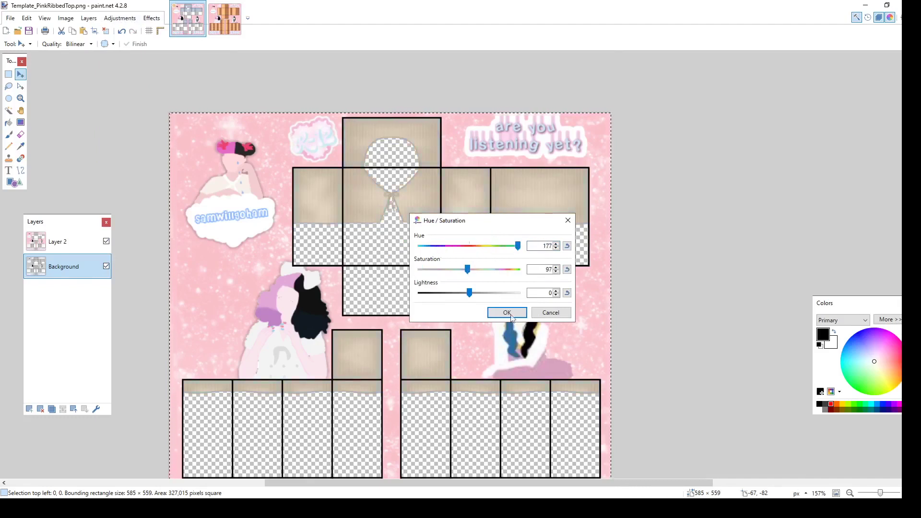
left_click(553, 312)
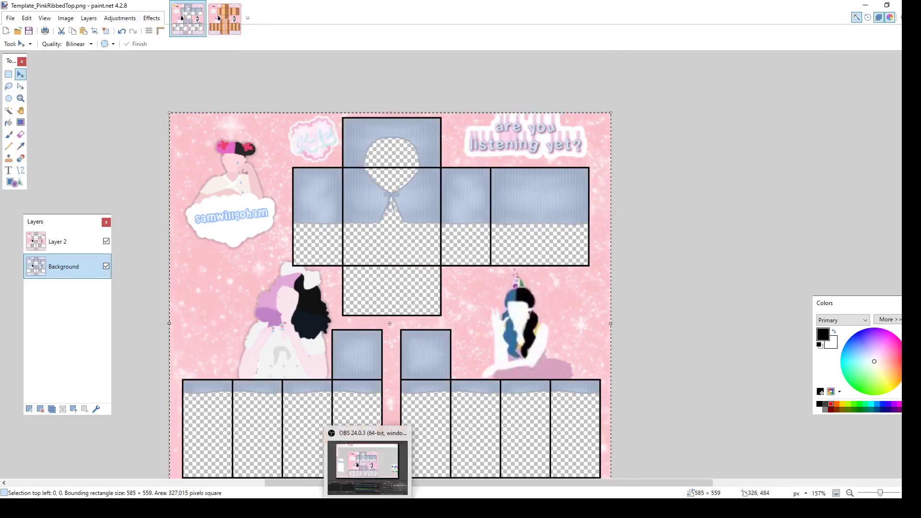